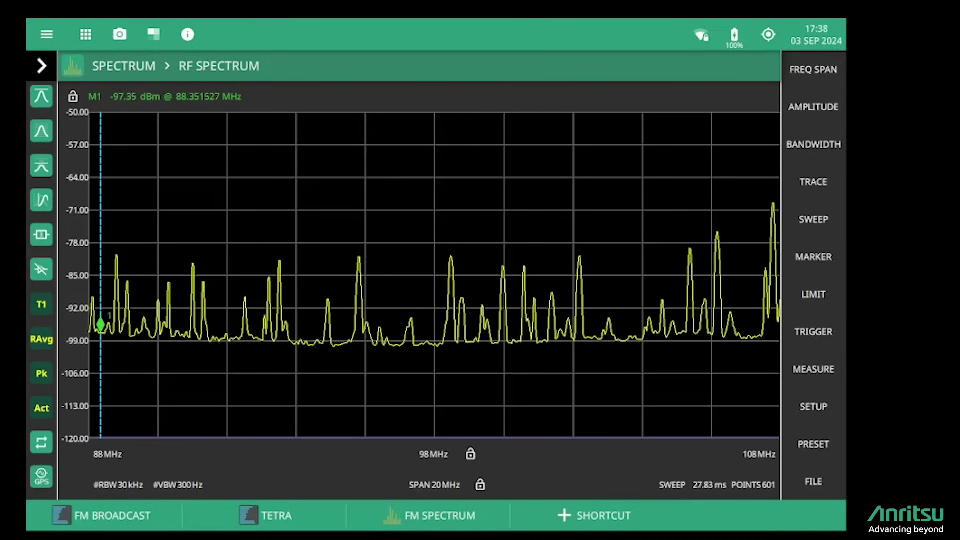
Step: Switch to Channel Scanner mode and open the add-channel form with its 88 MHz / 25 kHz defaults
click(73, 65)
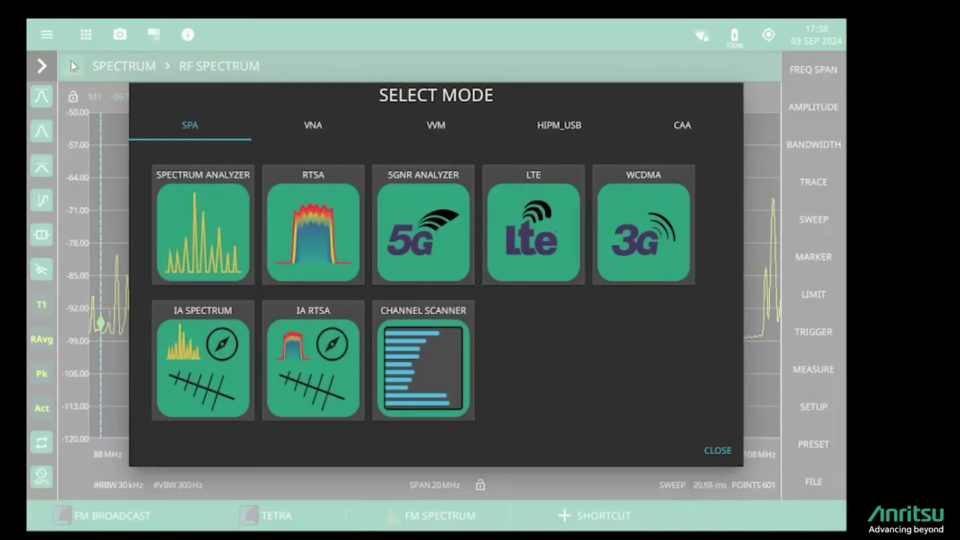
click(414, 351)
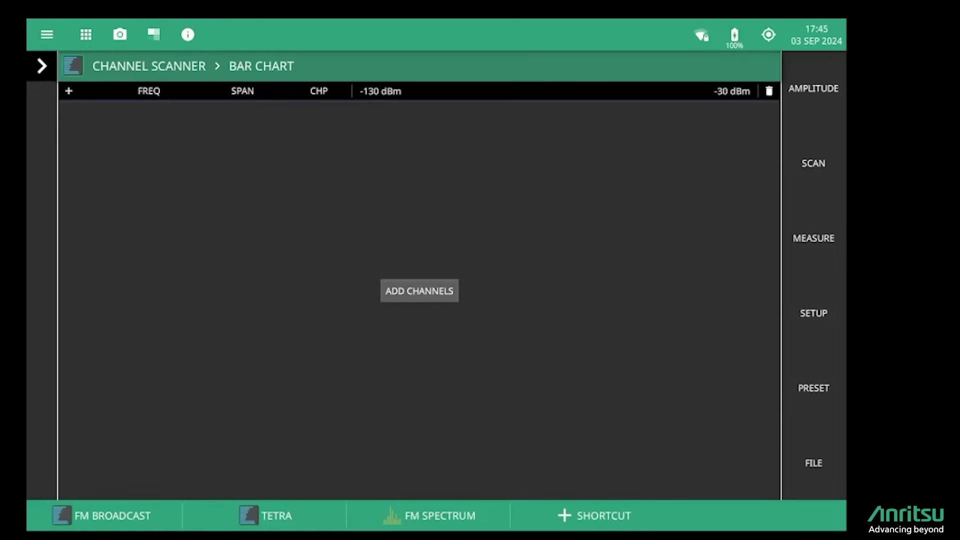
click(420, 291)
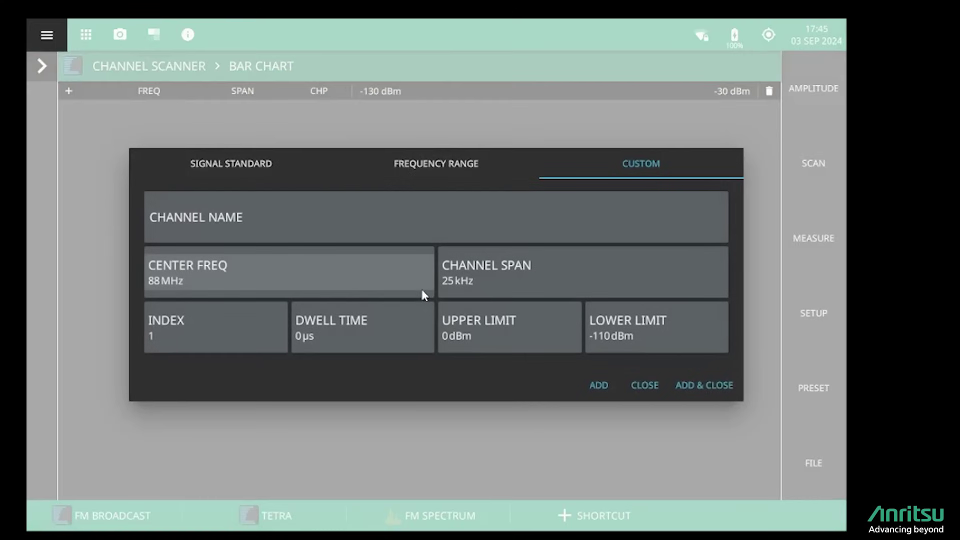
Step: Name the custom channel 'Capital FM' and set its centre frequency to 95.8 MHz
click(262, 234)
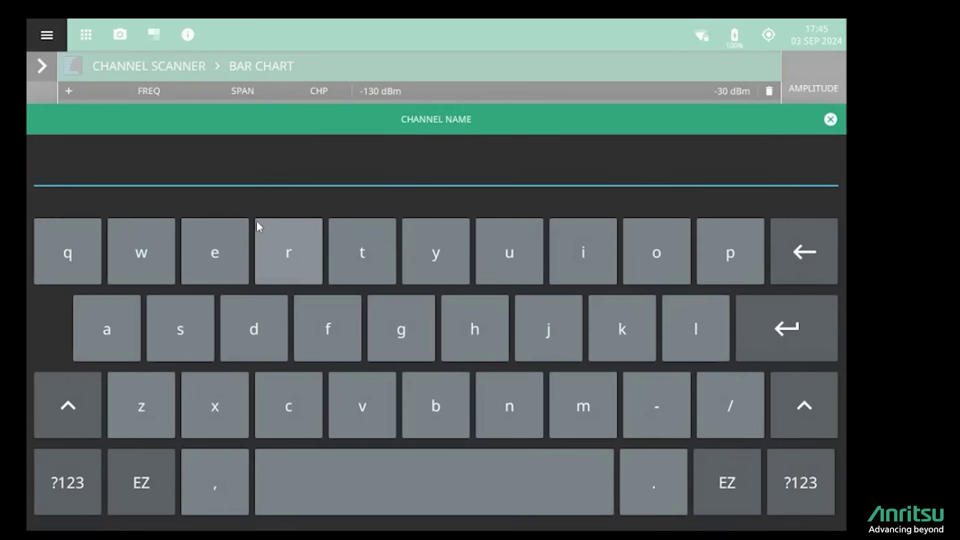
text(Capital FM)
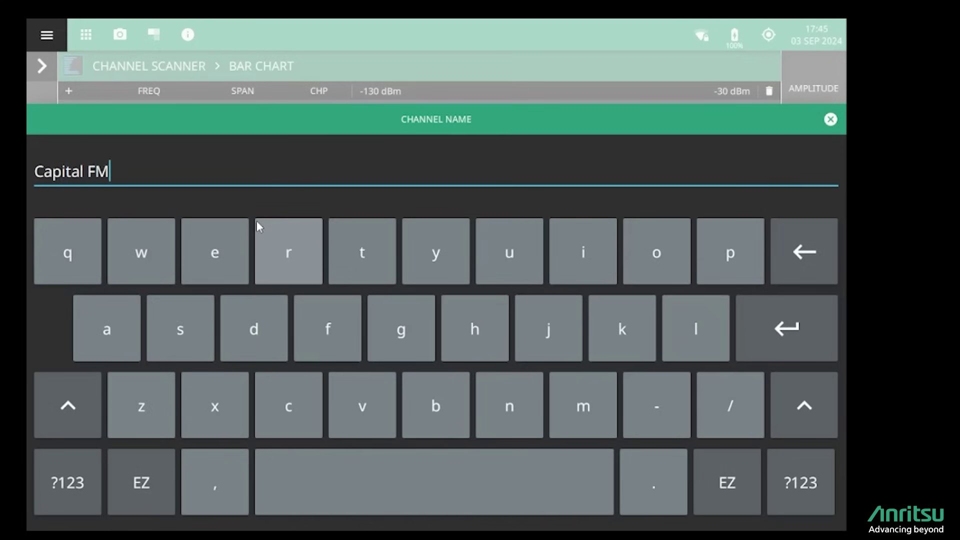
key(Return)
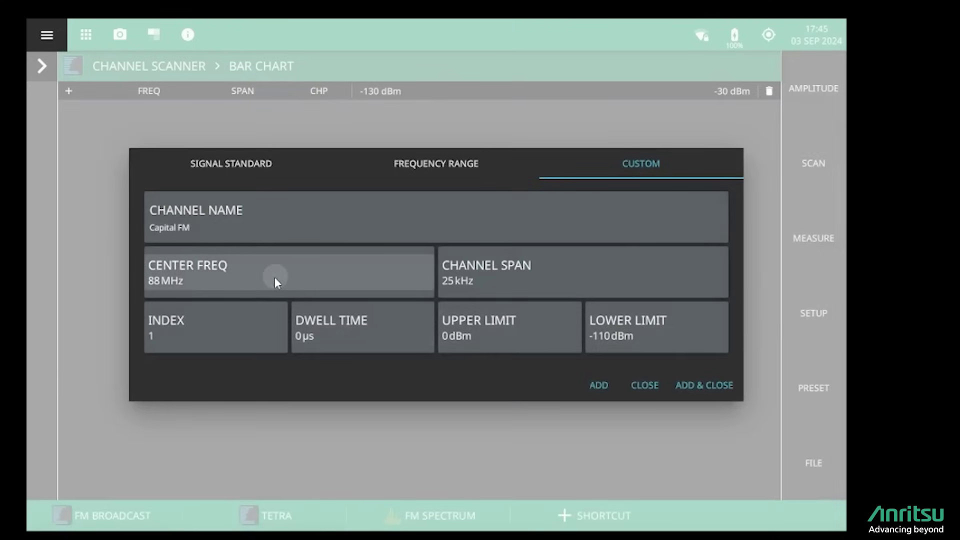
click(337, 283)
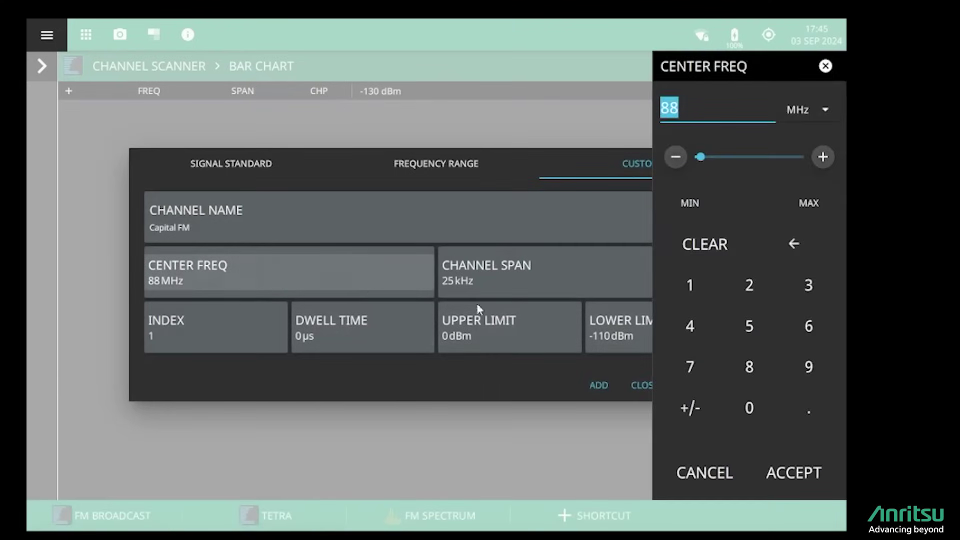
click(810, 369)
click(750, 327)
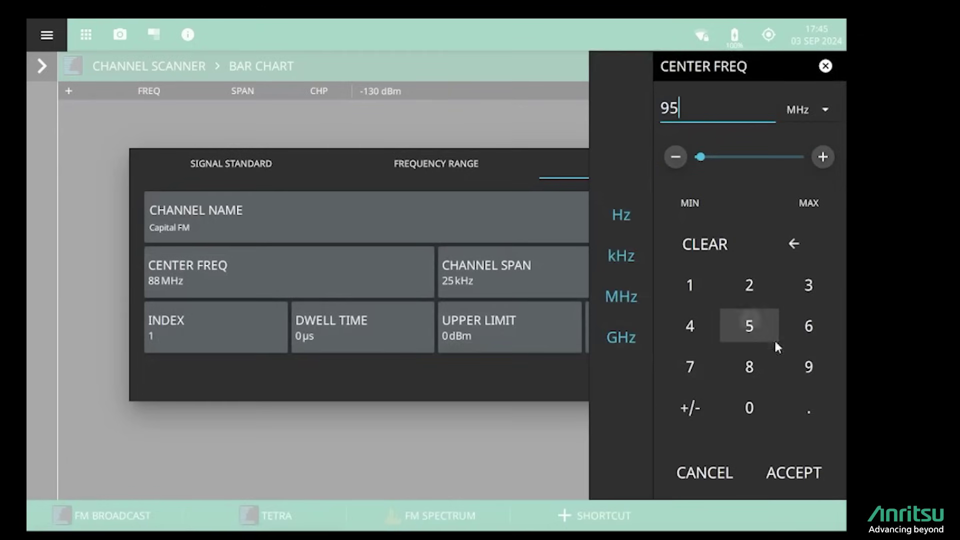
click(799, 400)
click(749, 372)
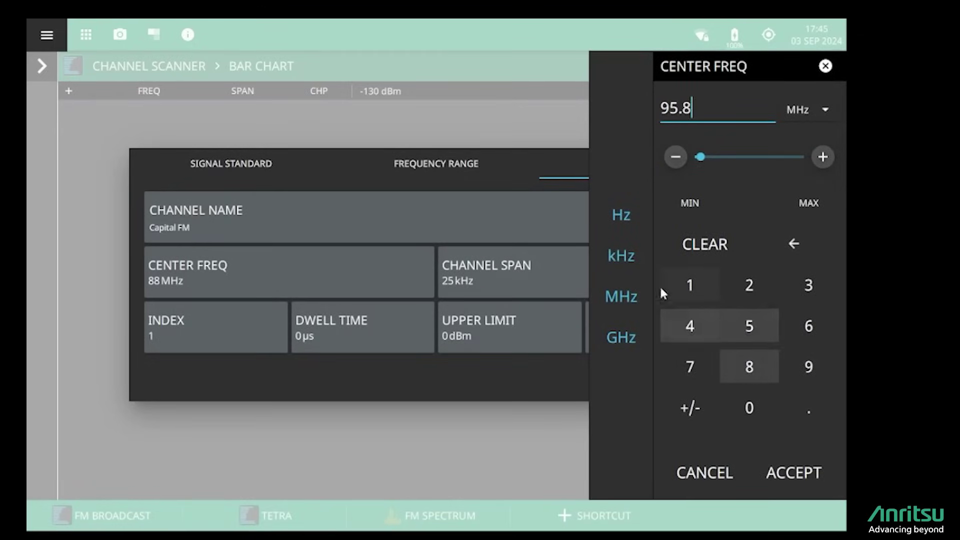
click(621, 297)
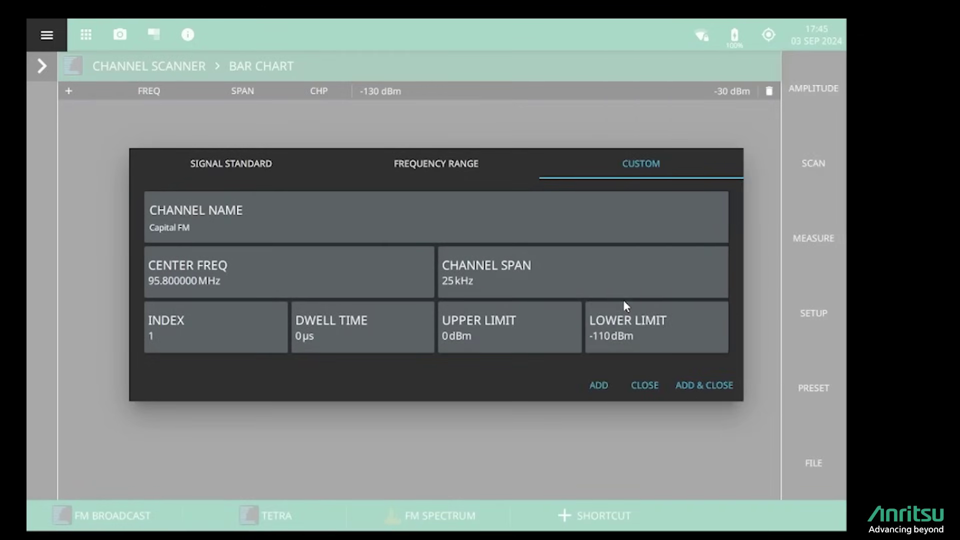
Step: Set the channel span to 75 kHz
click(539, 280)
click(686, 360)
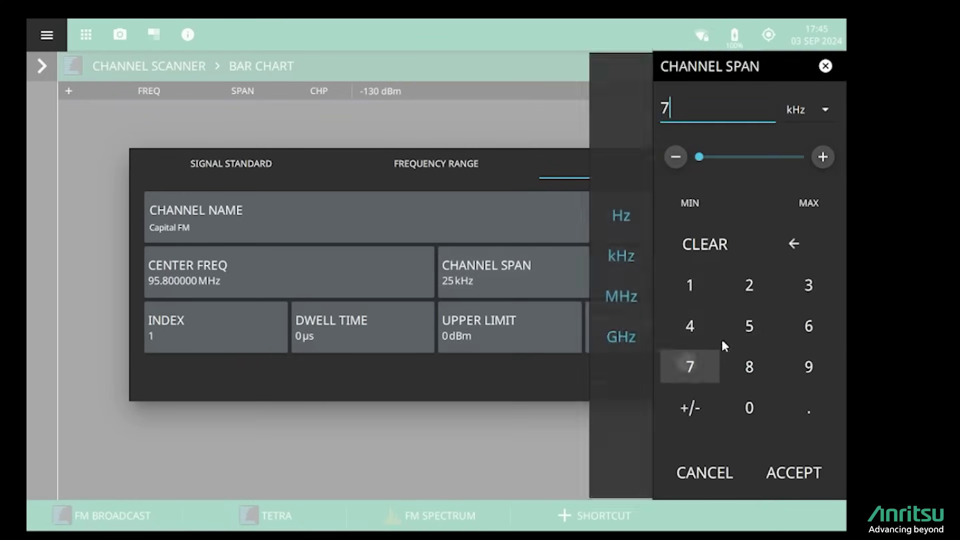
click(746, 326)
click(630, 253)
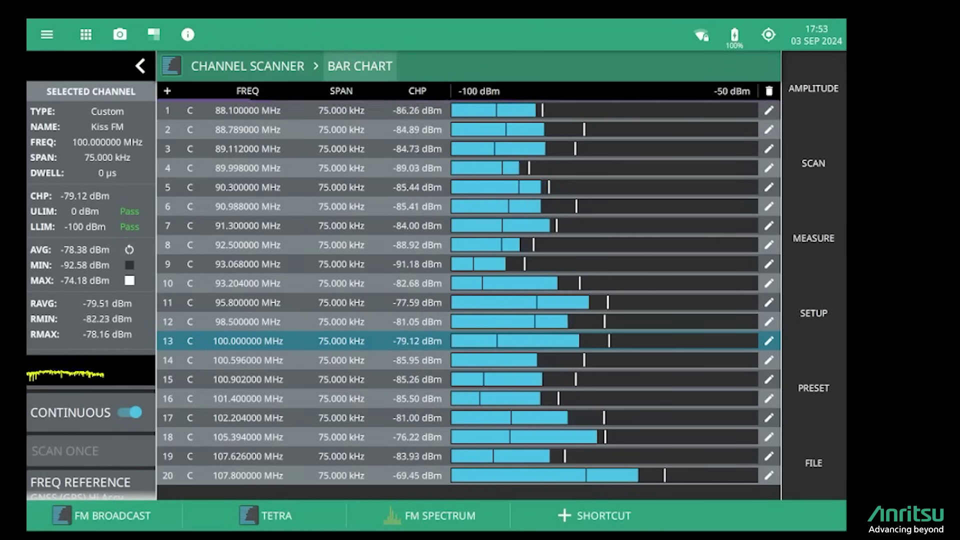
Step: Switch the scanner display to Strip Chart and select the 93.204 MHz channel
click(360, 66)
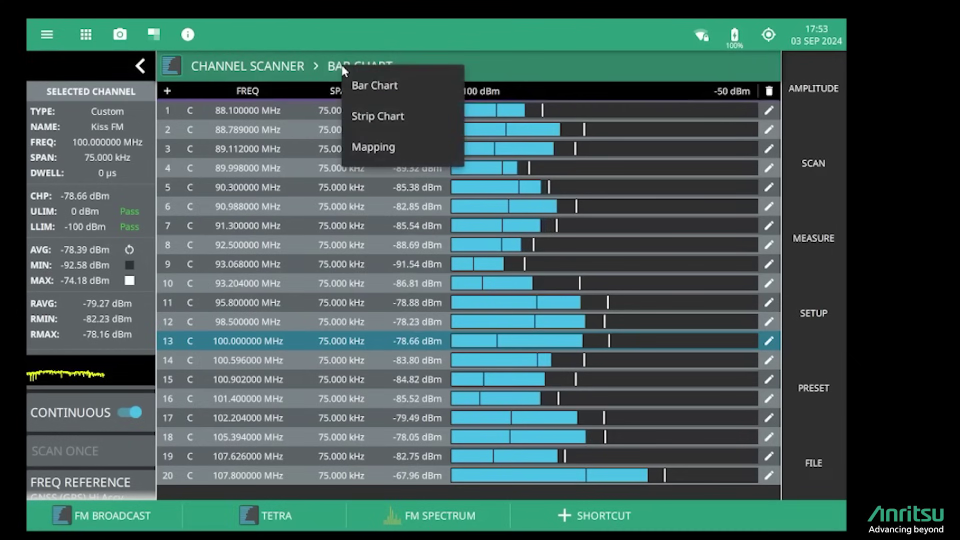
click(375, 122)
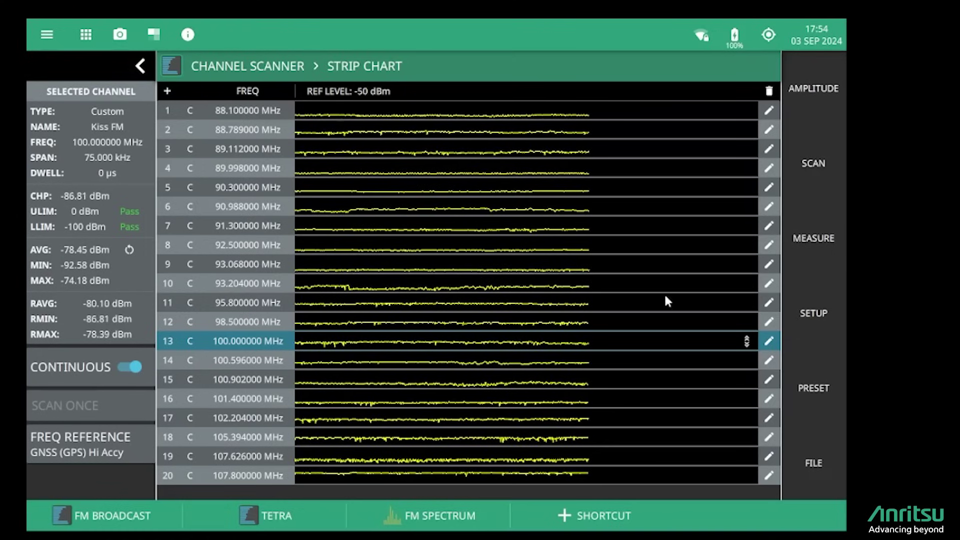
click(703, 286)
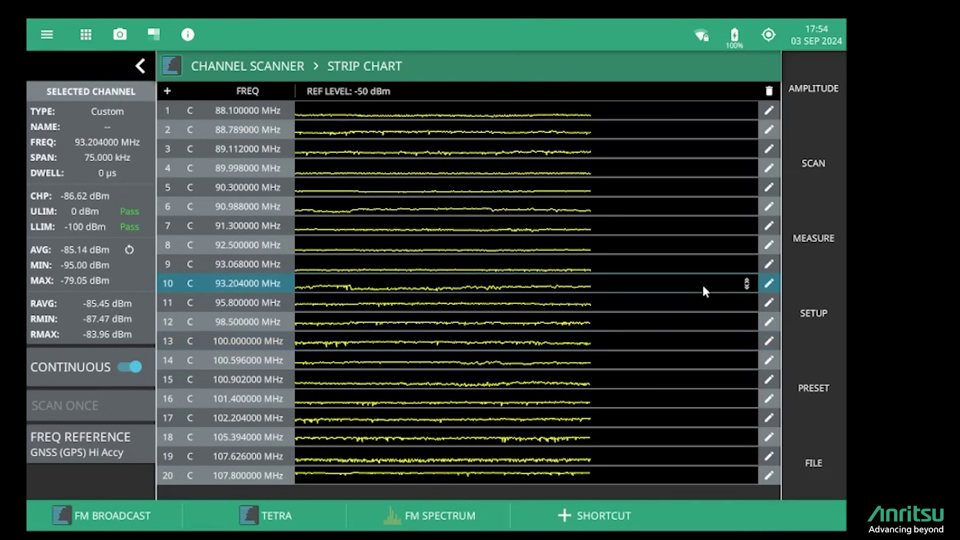
Step: Expand and collapse the 93.204 MHz trace, then enlarge the 107.8 MHz Radio Jackie trace
click(746, 283)
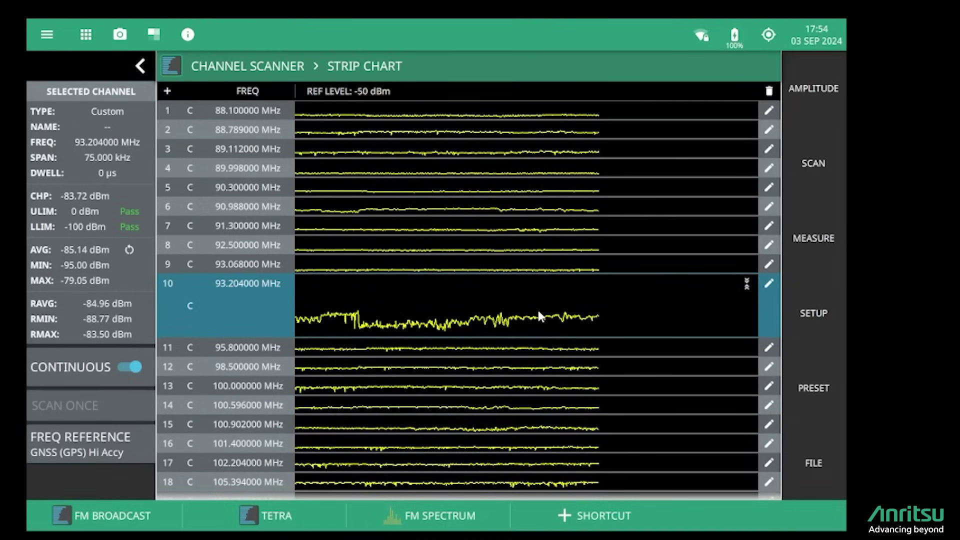
click(745, 282)
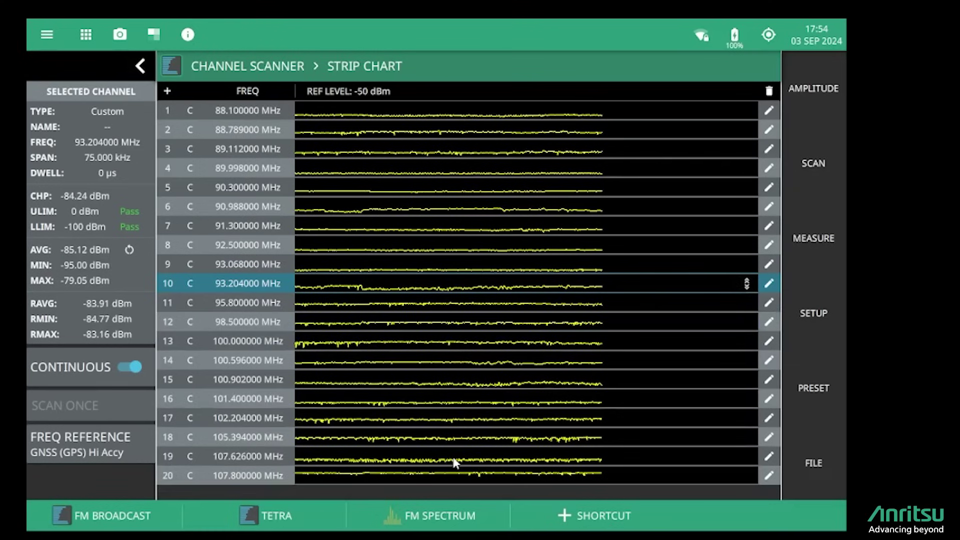
click(712, 474)
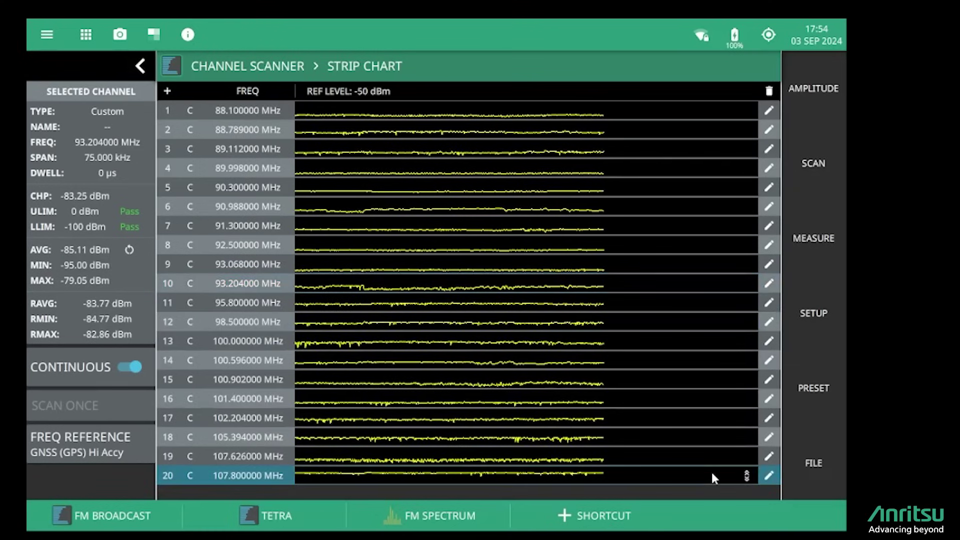
click(745, 474)
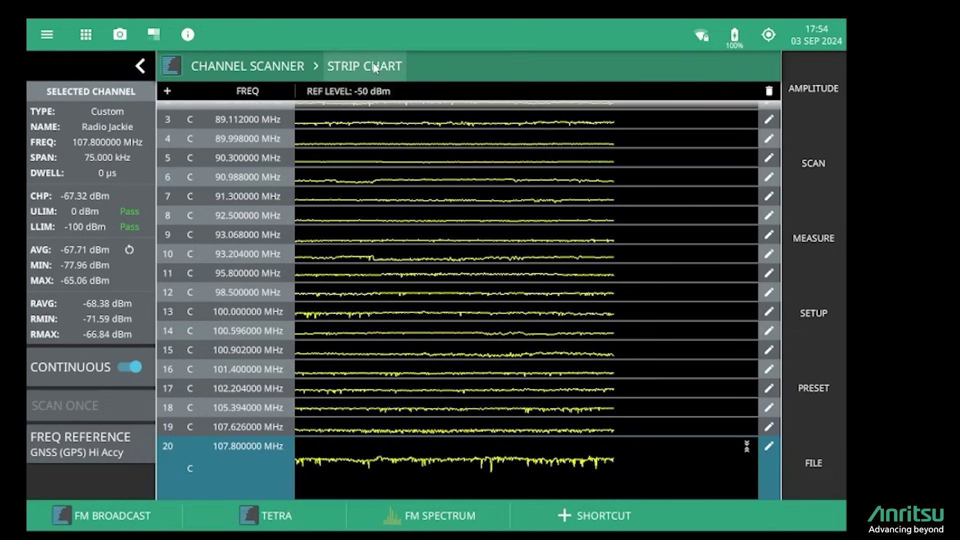
click(394, 66)
Step: Return to the Bar Chart view and bring up the FILE options to clear channels
click(403, 83)
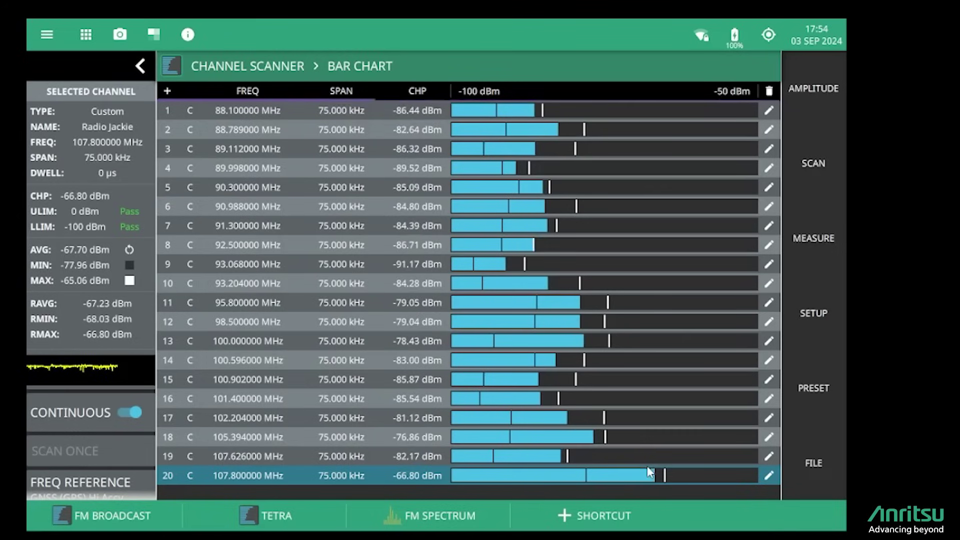
click(814, 462)
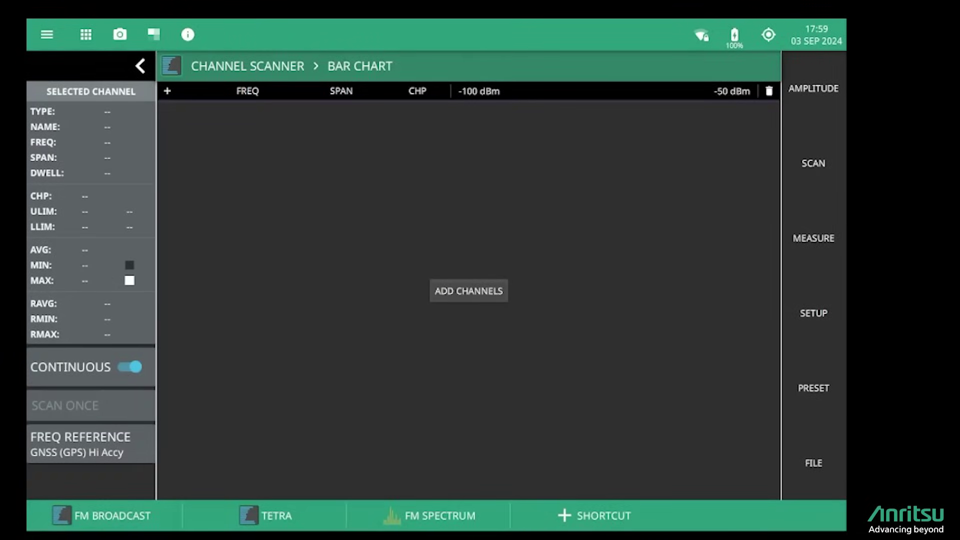
Step: Add 20 Tetra 390–400 MHz DL channels from channel 3643 with a 20 kHz span
click(469, 293)
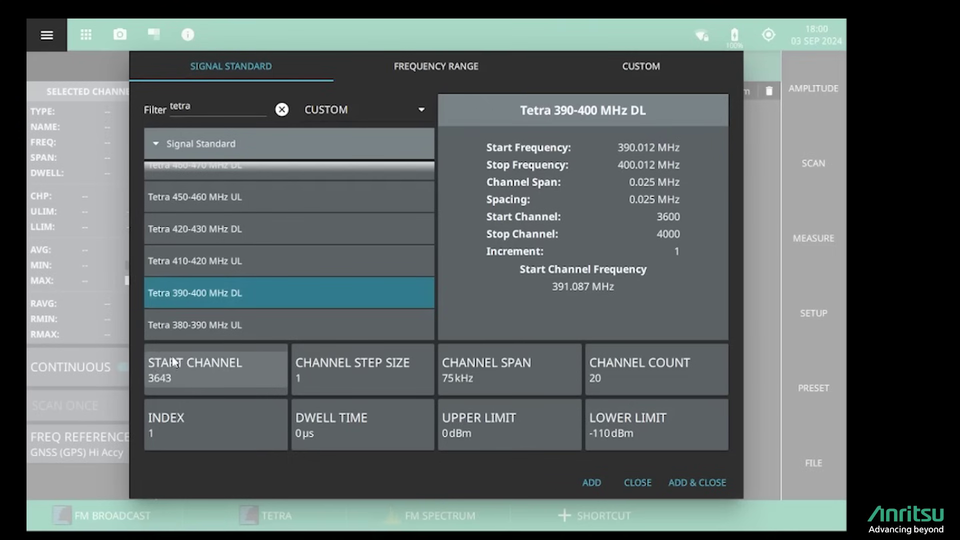
click(493, 375)
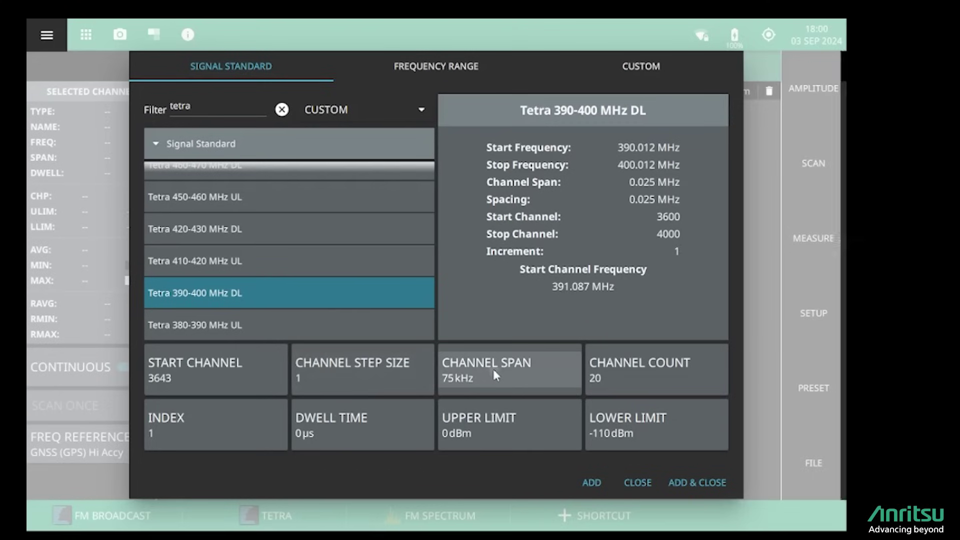
click(747, 286)
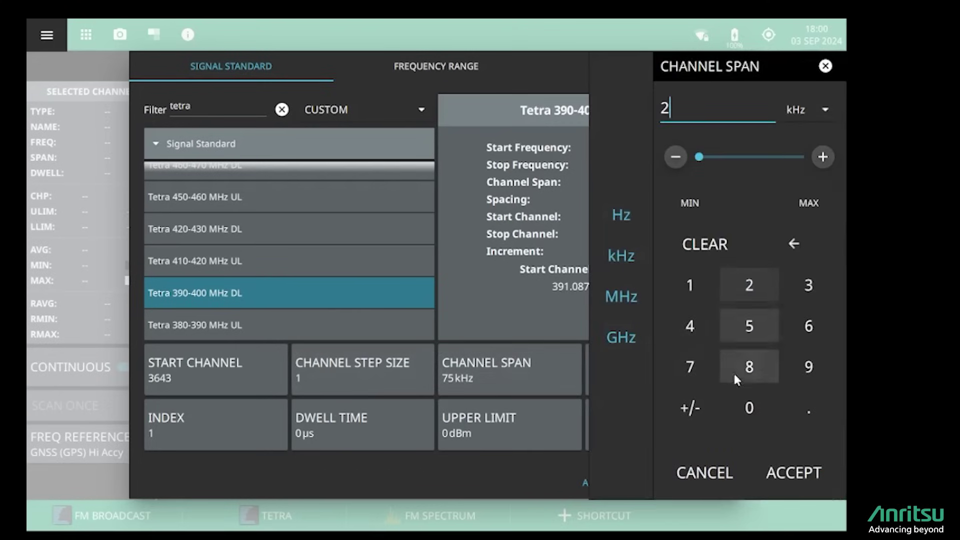
click(628, 250)
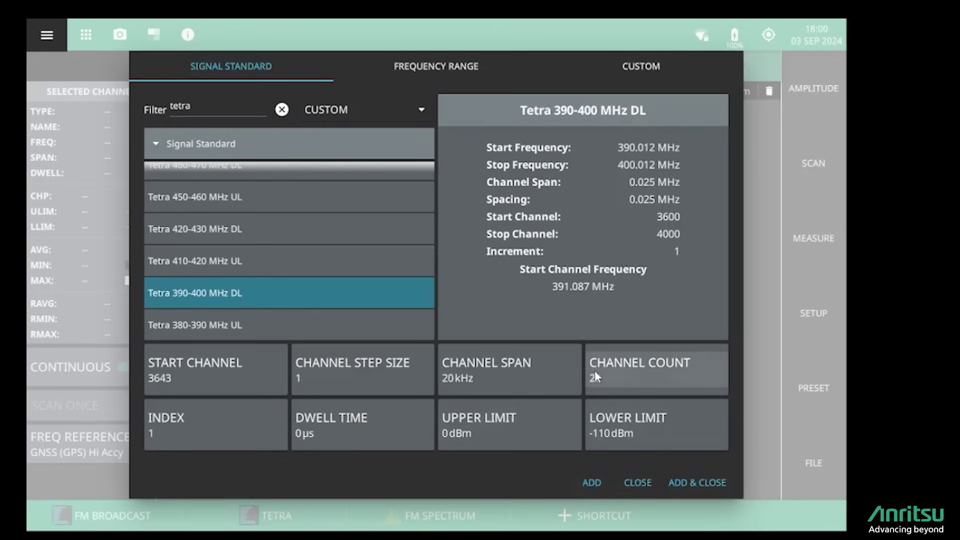
click(685, 480)
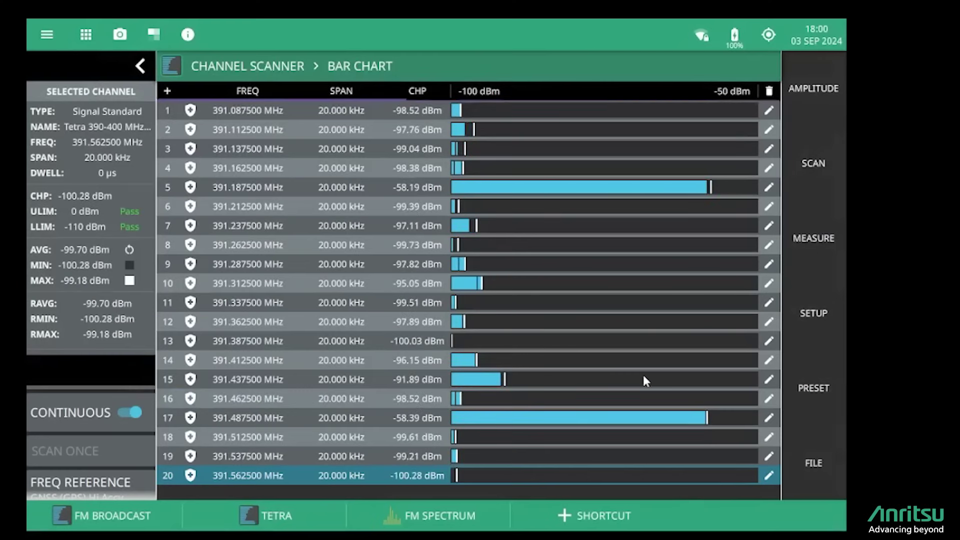